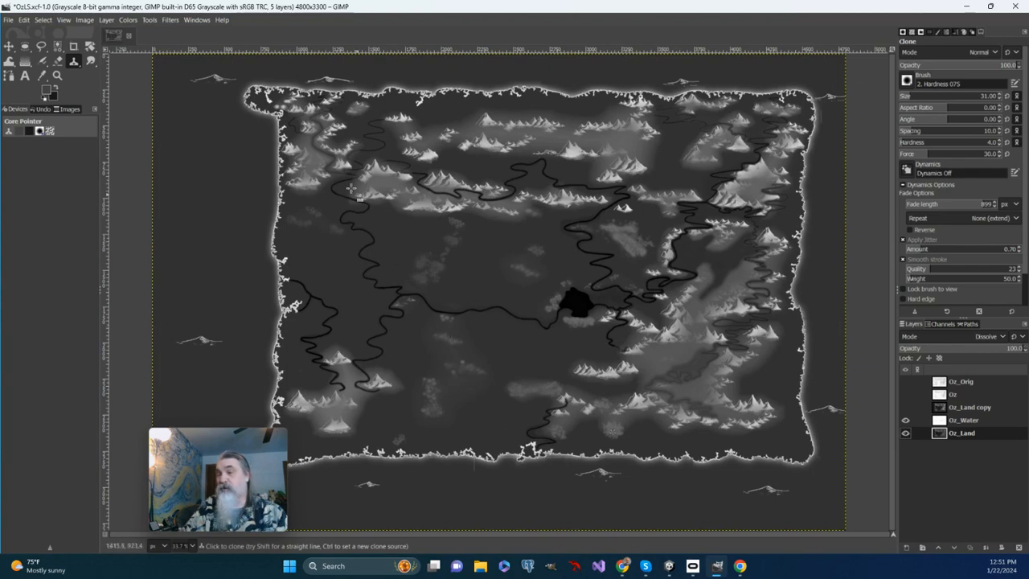
Disable jitter and smooth stroke for the Clone tool and sample the light mottled patch below the southern mountains as its source.
{"action": "left_click", "coordinate": [57, 76]}
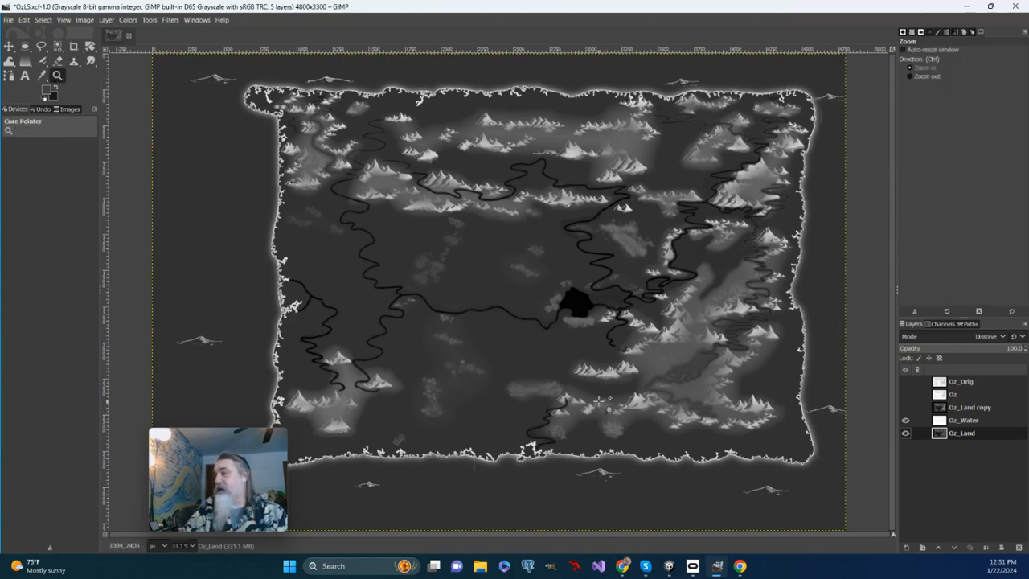
{"action": "left_click", "coordinate": [614, 424]}
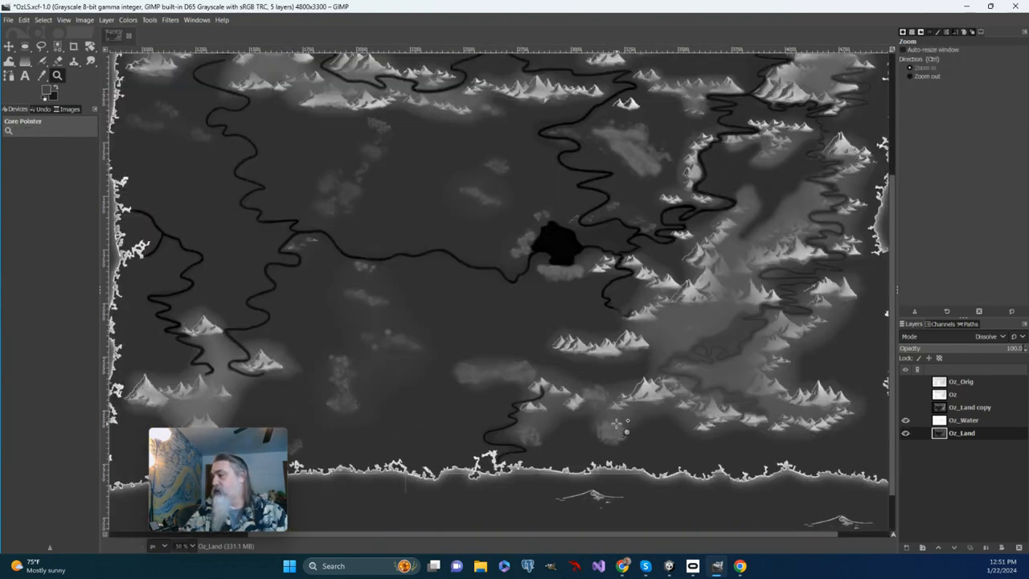
{"action": "left_click", "coordinate": [616, 424]}
{"action": "left_click", "coordinate": [616, 423]}
{"action": "left_click", "coordinate": [616, 424]}
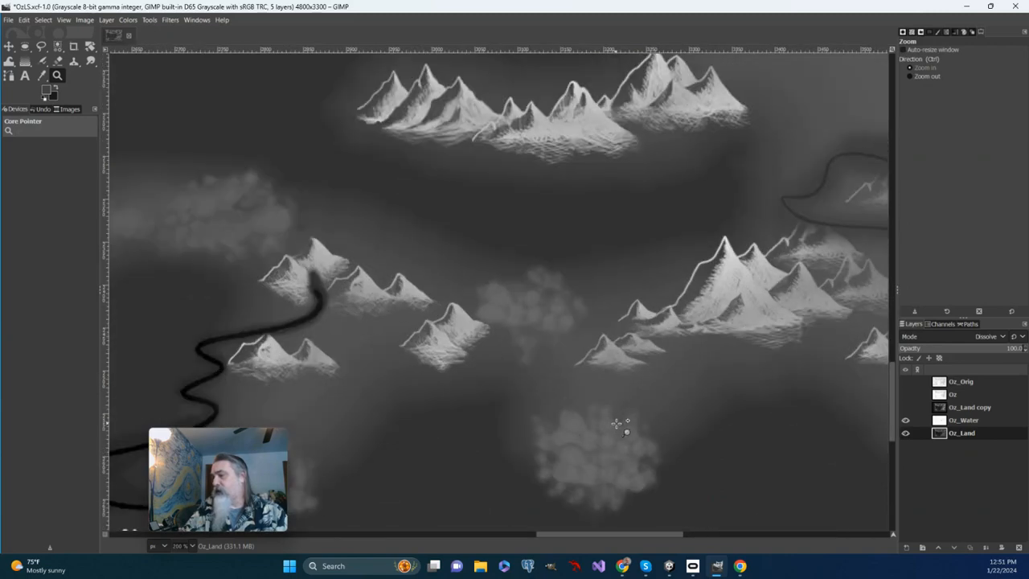
{"action": "left_click", "coordinate": [616, 423]}
{"action": "left_click_drag", "start_coordinate": [597, 455], "coordinate": [603, 412]}
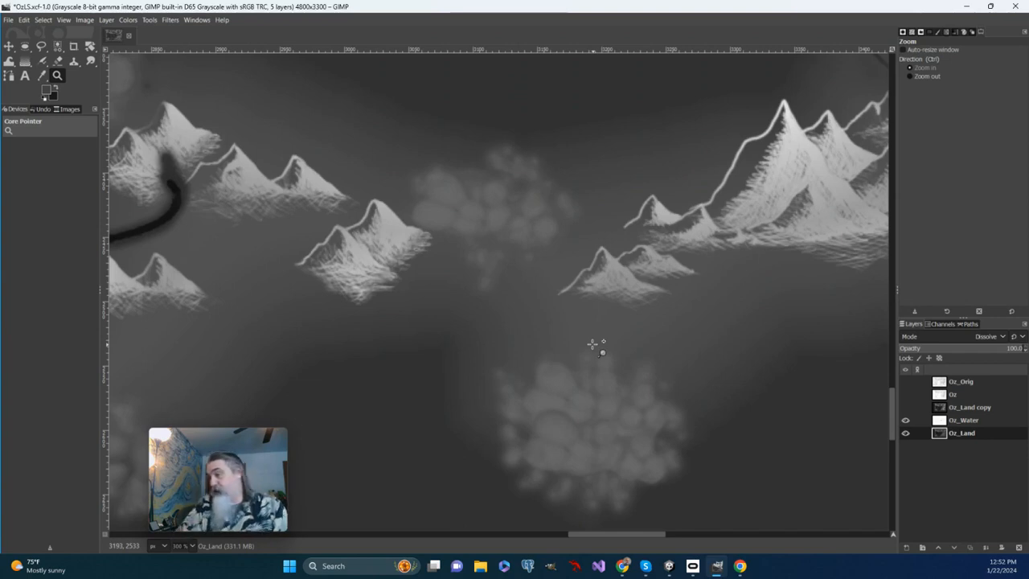
{"action": "left_click", "coordinate": [74, 61]}
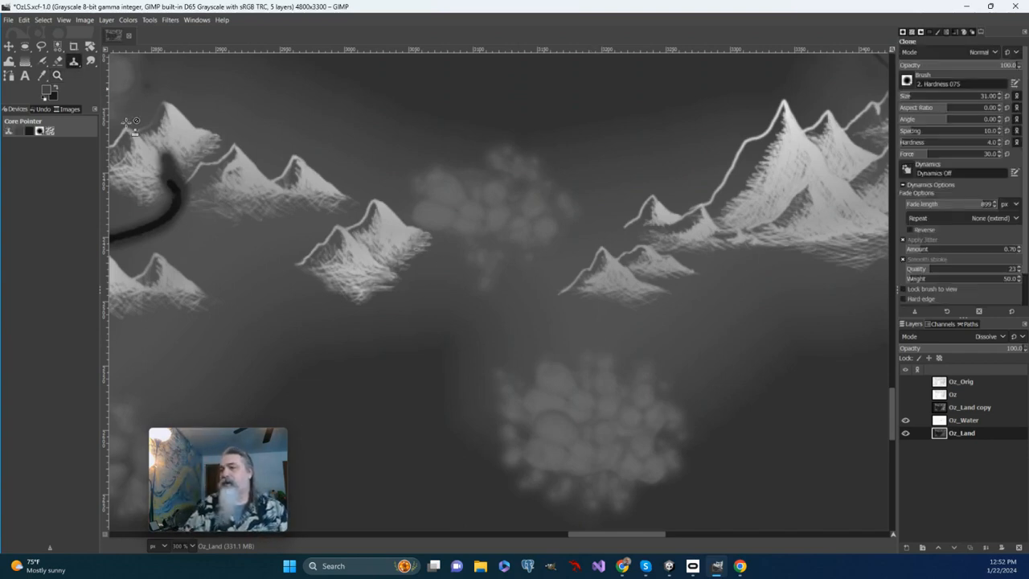
{"action": "left_click", "coordinate": [902, 240]}
{"action": "left_click", "coordinate": [902, 250]}
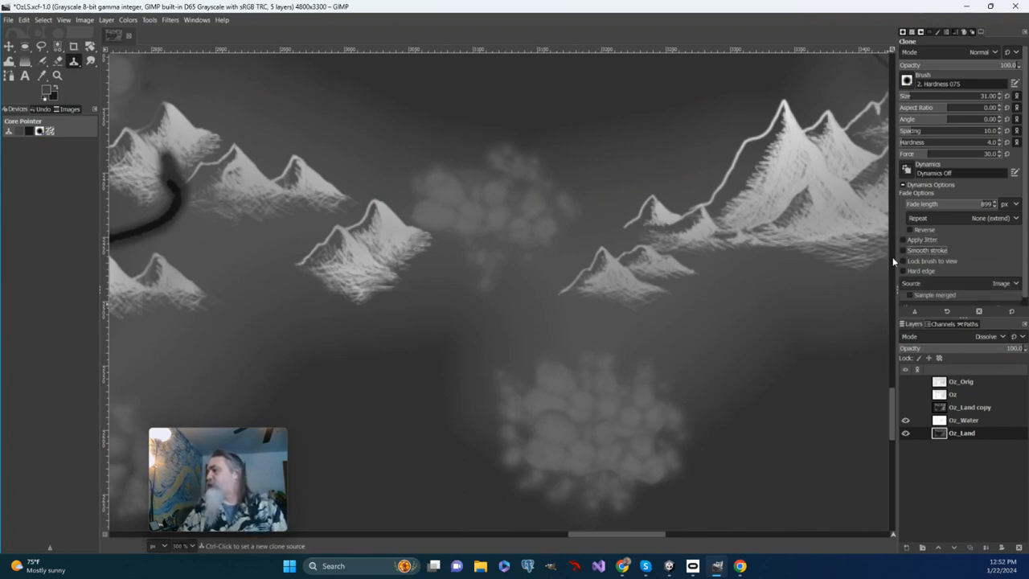
{"action": "left_click", "coordinate": [547, 460], "text": "ctrl"}
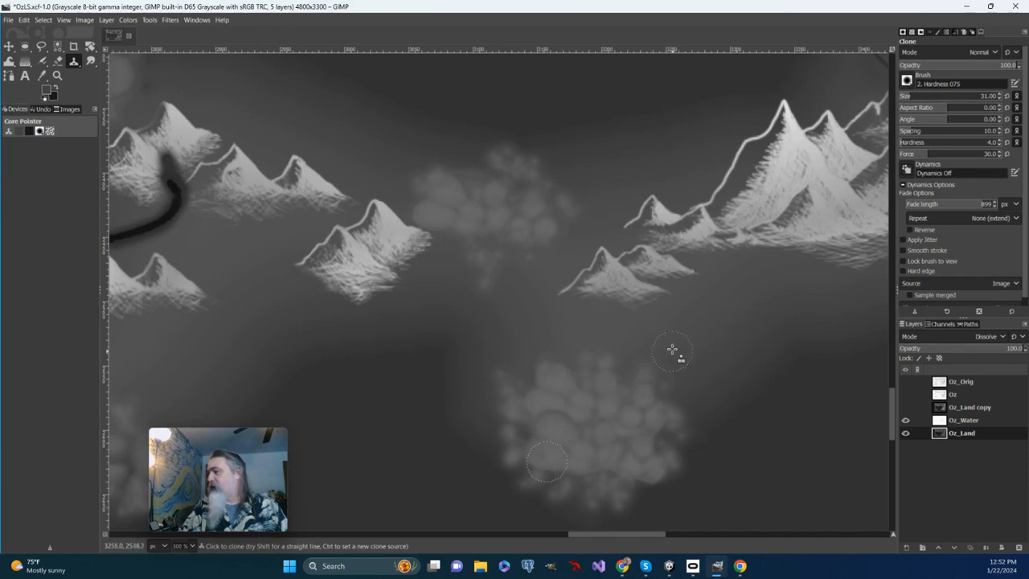
Try cloning the mottled texture up and right of the sampled patch, and undo the strokes.
{"action": "mouse_move", "coordinate": [700, 379]}
{"action": "left_mouse_down"}
{"action": "mouse_move", "coordinate": [690, 336]}
{"action": "mouse_move", "coordinate": [661, 324]}
{"action": "mouse_move", "coordinate": [673, 352]}
{"action": "mouse_move", "coordinate": [699, 332]}
{"action": "mouse_move", "coordinate": [669, 336]}
{"action": "mouse_move", "coordinate": [666, 316]}
{"action": "mouse_move", "coordinate": [647, 332]}
{"action": "mouse_move", "coordinate": [650, 312]}
{"action": "mouse_move", "coordinate": [667, 307]}
{"action": "mouse_move", "coordinate": [687, 337]}
{"action": "mouse_move", "coordinate": [719, 310]}
{"action": "mouse_move", "coordinate": [725, 340]}
{"action": "mouse_move", "coordinate": [689, 365]}
{"action": "mouse_move", "coordinate": [712, 360]}
{"action": "mouse_move", "coordinate": [713, 328]}
{"action": "mouse_move", "coordinate": [689, 304]}
{"action": "mouse_move", "coordinate": [735, 305]}
{"action": "mouse_move", "coordinate": [685, 329]}
{"action": "mouse_move", "coordinate": [684, 359]}
{"action": "mouse_move", "coordinate": [673, 363]}
{"action": "mouse_move", "coordinate": [740, 328]}
{"action": "left_mouse_up"}
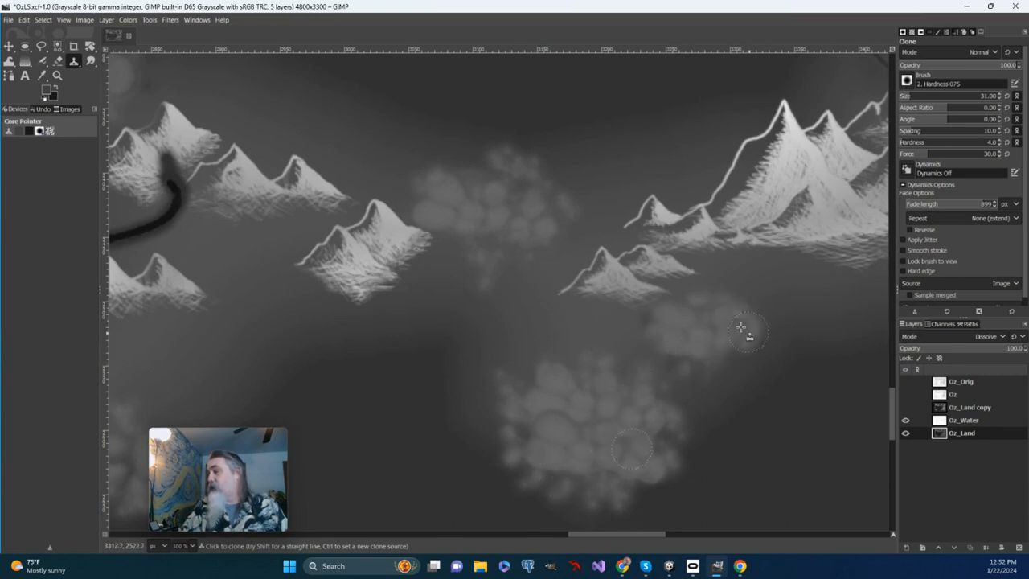
{"action": "mouse_move", "coordinate": [640, 327]}
{"action": "left_mouse_down"}
{"action": "mouse_move", "coordinate": [709, 335]}
{"action": "mouse_move", "coordinate": [728, 365]}
{"action": "mouse_move", "coordinate": [705, 374]}
{"action": "mouse_move", "coordinate": [674, 350]}
{"action": "mouse_move", "coordinate": [699, 375]}
{"action": "mouse_move", "coordinate": [655, 383]}
{"action": "left_mouse_up"}
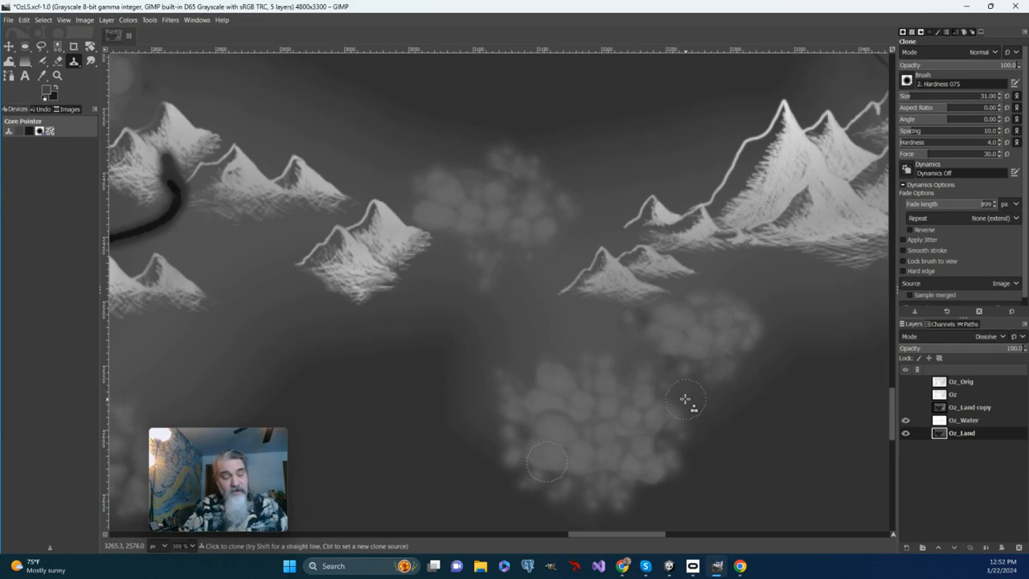
{"action": "key", "text": "ctrl+z"}
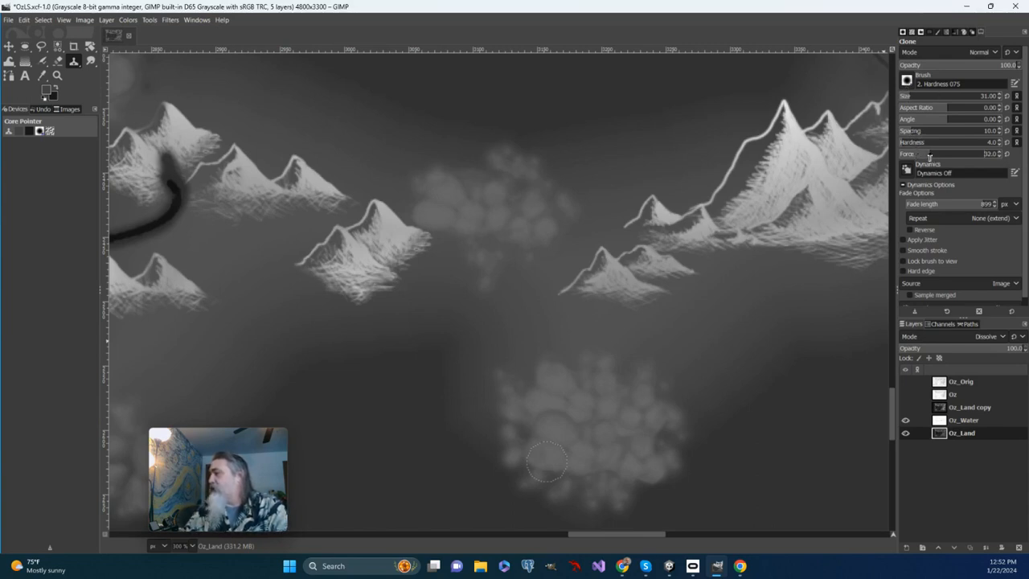
Set the Clone brush force to 21 and enable jitter with an amount of 2.40.
{"action": "left_click", "coordinate": [936, 154]}
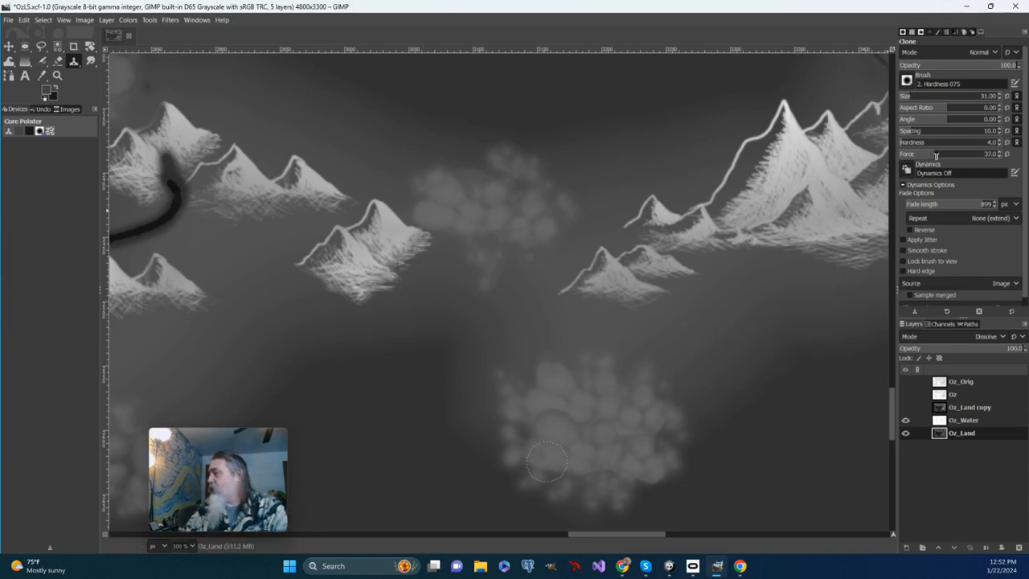
{"action": "left_click", "coordinate": [902, 239]}
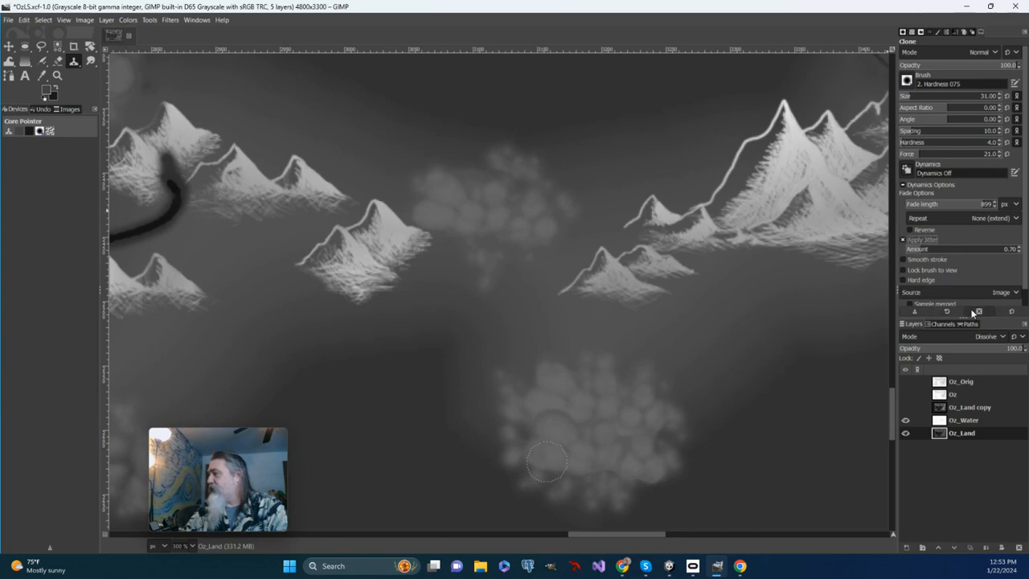
{"action": "left_click_drag", "start_coordinate": [919, 252], "coordinate": [957, 255]}
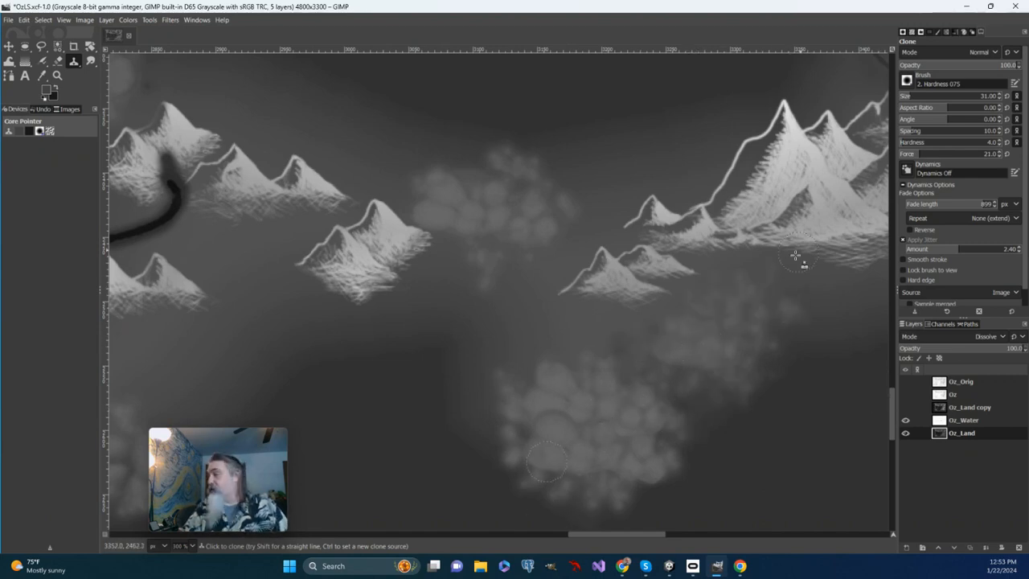
Undo the test strokes and clone texture directly above the patch with jitter at 0.85 and smooth stroke quality at 11.
{"action": "key", "text": "ctrl+z"}
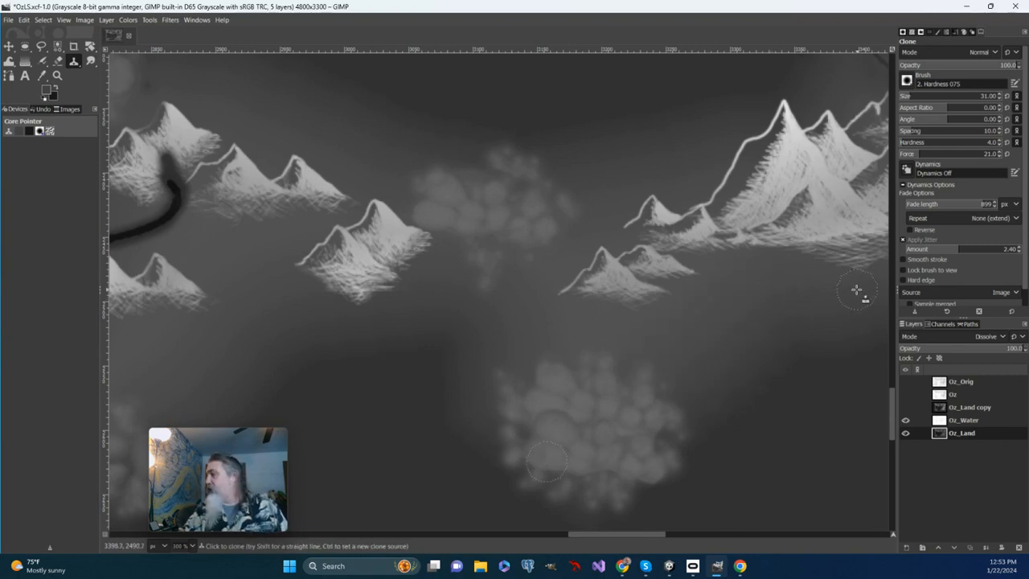
{"action": "left_click", "coordinate": [902, 260]}
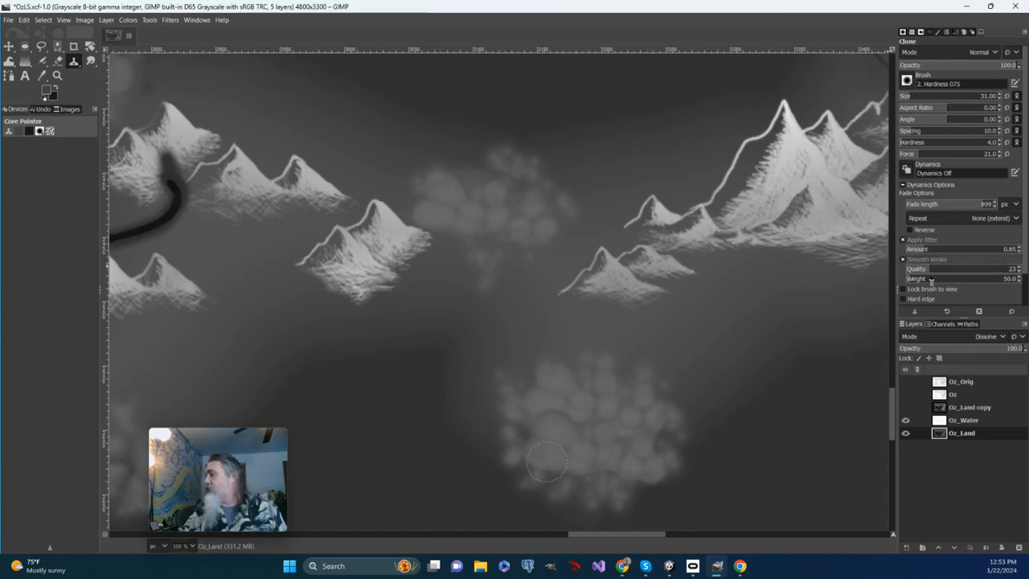
{"action": "left_click_drag", "start_coordinate": [929, 271], "coordinate": [917, 270]}
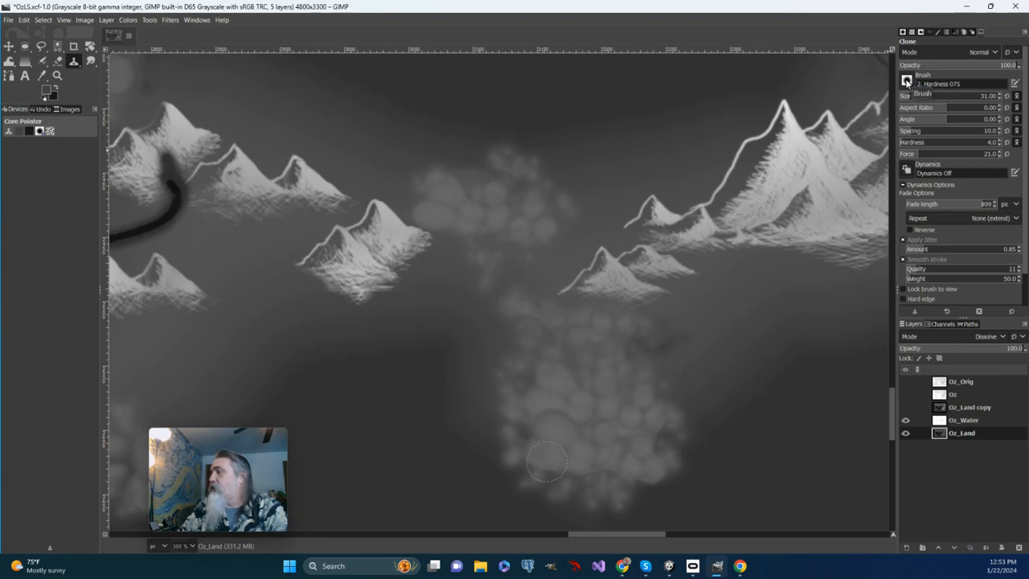
Try cloning the mottled texture between the mountain groups with the Cell 02 brush, and undo it.
{"action": "left_click", "coordinate": [907, 81]}
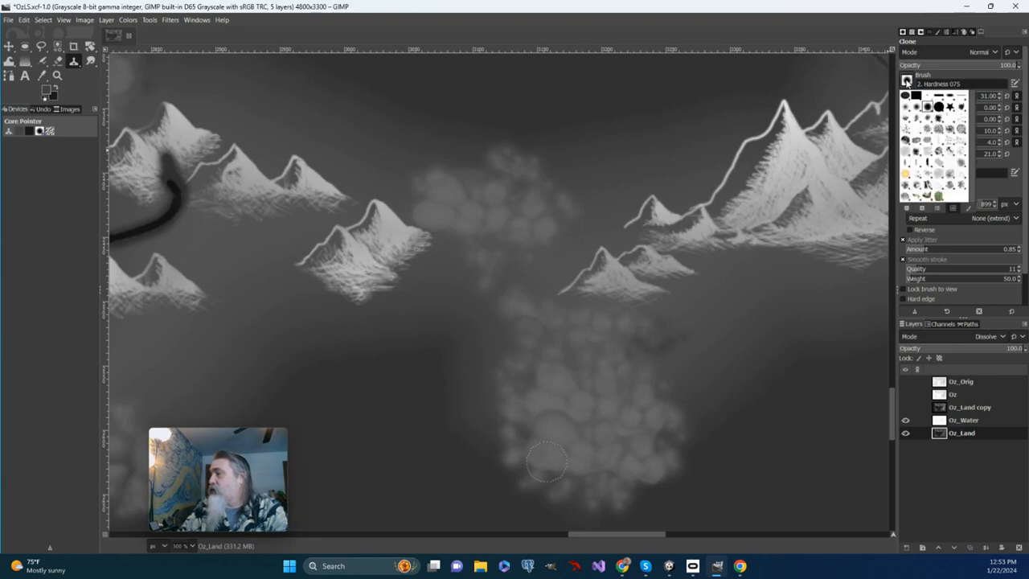
{"action": "left_click", "coordinate": [939, 131]}
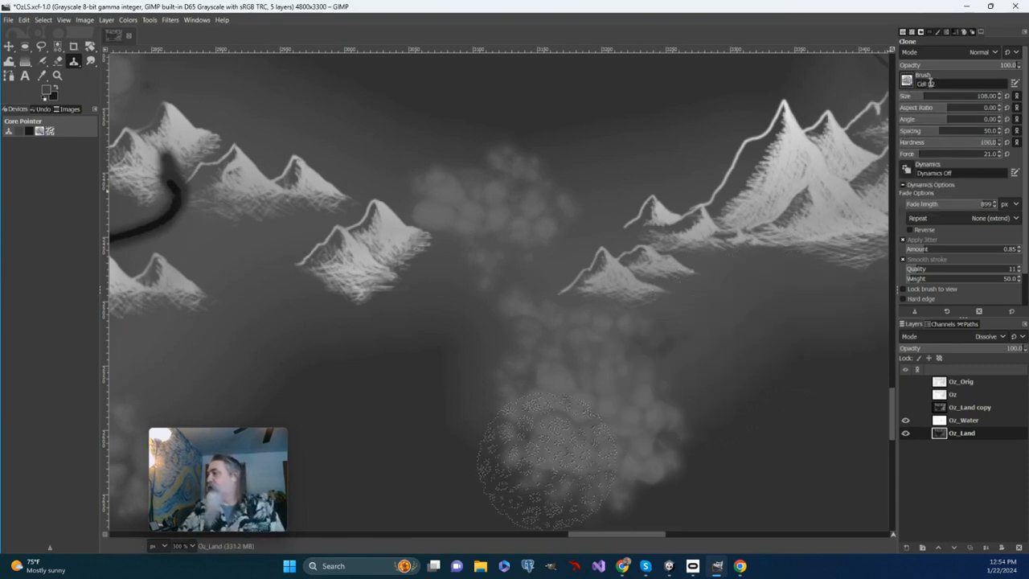
{"action": "scroll", "coordinate": [620, 289], "scroll_direction": "up", "scroll_amount": 2}
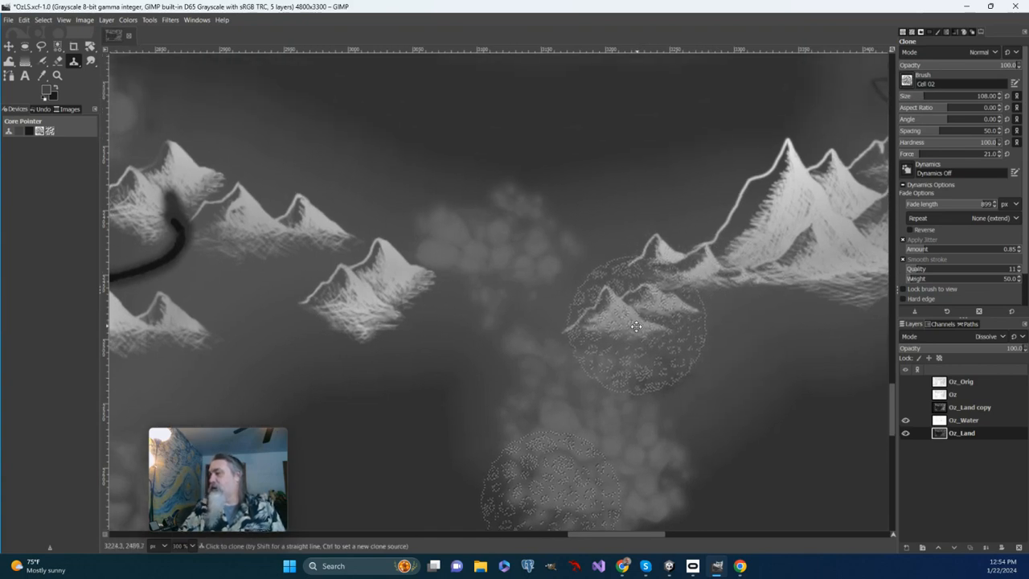
{"action": "mouse_move", "coordinate": [573, 161]}
{"action": "left_mouse_down"}
{"action": "mouse_move", "coordinate": [468, 151]}
{"action": "mouse_move", "coordinate": [498, 134]}
{"action": "mouse_move", "coordinate": [629, 121]}
{"action": "mouse_move", "coordinate": [660, 148]}
{"action": "mouse_move", "coordinate": [665, 175]}
{"action": "mouse_move", "coordinate": [592, 176]}
{"action": "left_mouse_up"}
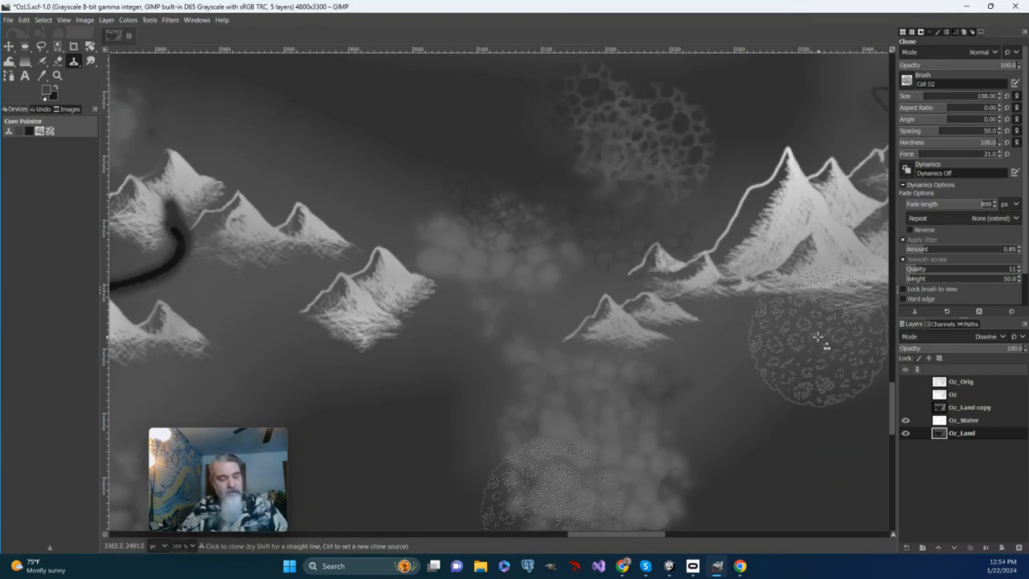
{"action": "key", "text": "ctrl+z"}
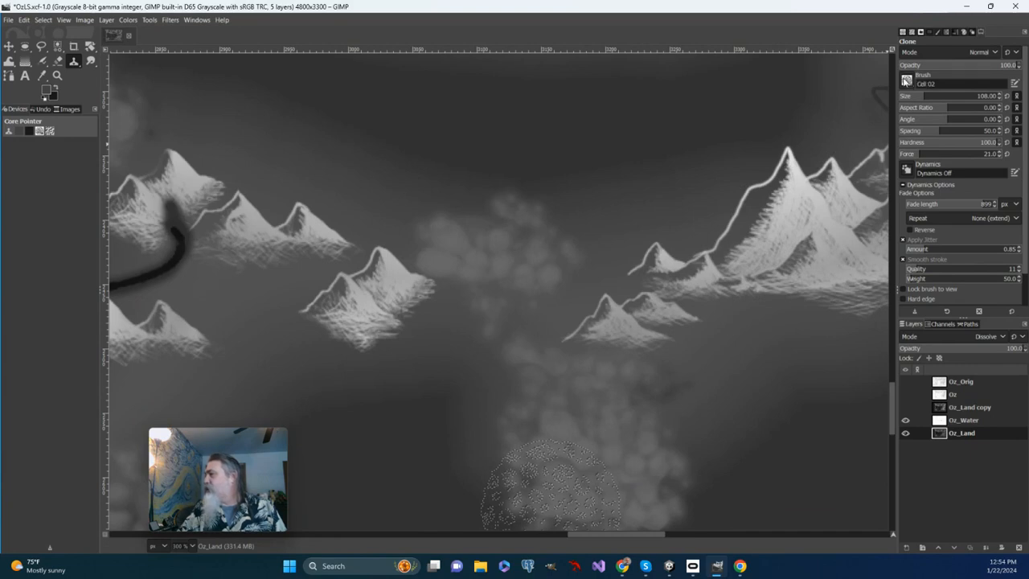
Switch the Clone tool to the Bristles 02 brush and set its size to 23.
{"action": "left_click", "coordinate": [906, 80]}
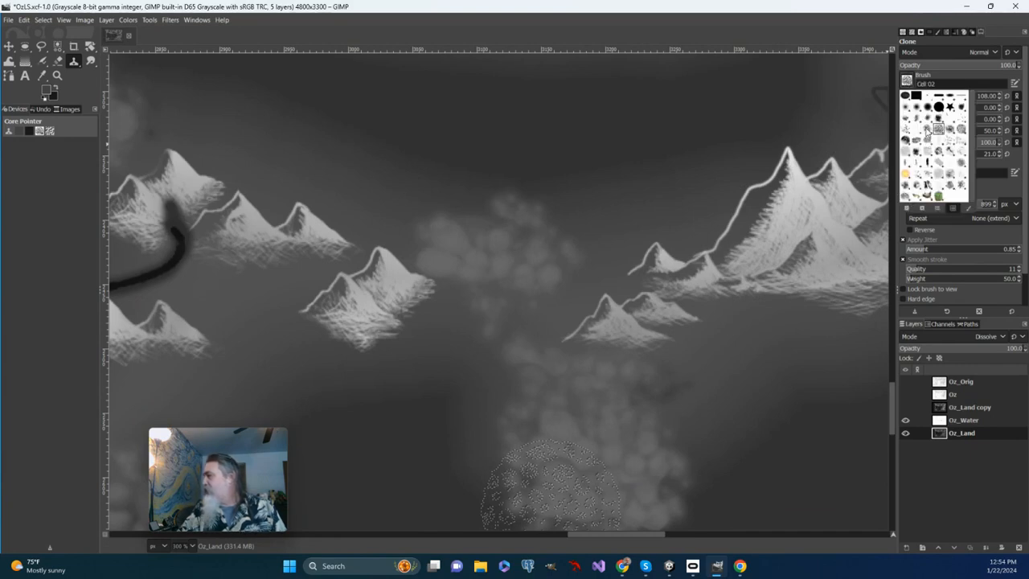
{"action": "left_click", "coordinate": [905, 133]}
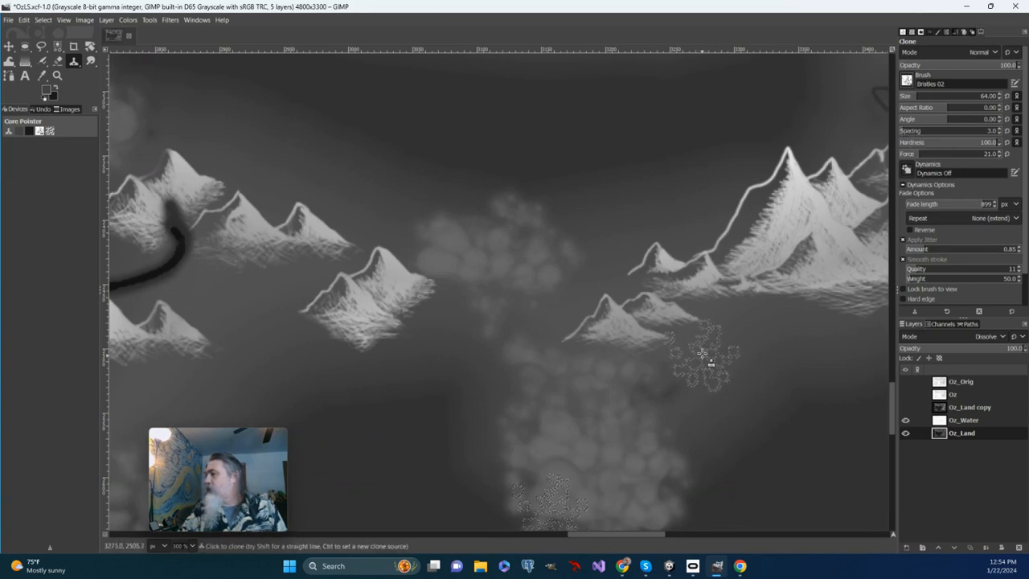
{"action": "left_click_drag", "start_coordinate": [707, 351], "coordinate": [716, 285]}
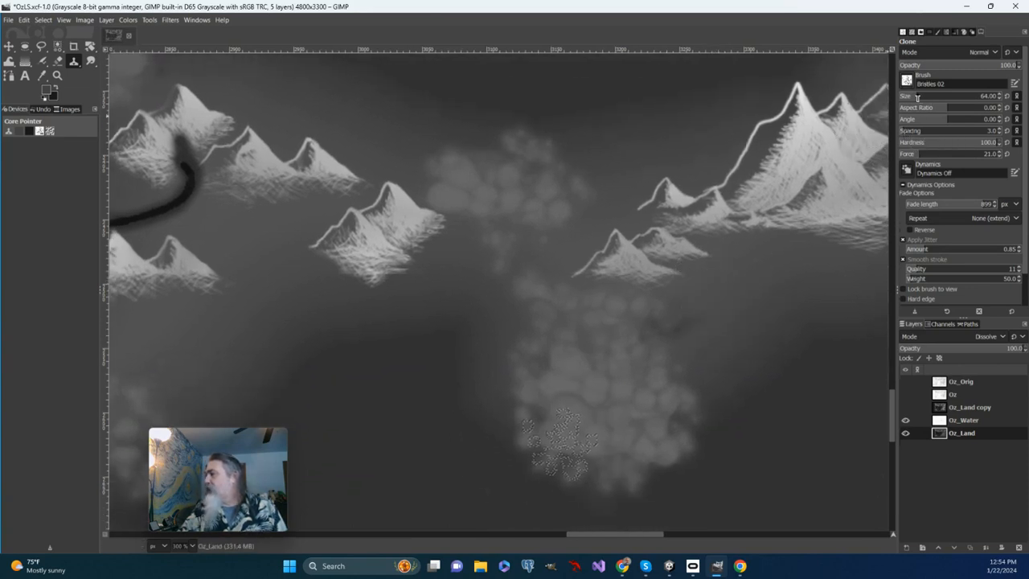
{"action": "left_click_drag", "start_coordinate": [905, 99], "coordinate": [904, 99]}
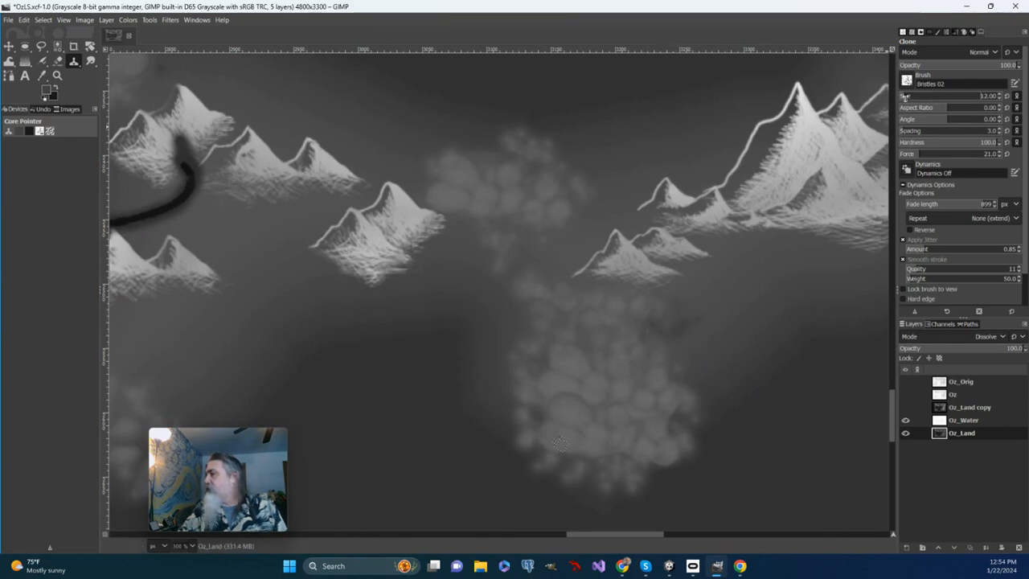
{"action": "left_click_drag", "start_coordinate": [904, 99], "coordinate": [908, 98]}
Clone mottled texture around the small peaks, up towards the large mountain and below the middle mountain pair.
{"action": "mouse_move", "coordinate": [665, 325]}
{"action": "left_mouse_down"}
{"action": "mouse_move", "coordinate": [689, 297]}
{"action": "mouse_move", "coordinate": [731, 288]}
{"action": "mouse_move", "coordinate": [738, 277]}
{"action": "mouse_move", "coordinate": [714, 262]}
{"action": "mouse_move", "coordinate": [704, 289]}
{"action": "mouse_move", "coordinate": [713, 342]}
{"action": "mouse_move", "coordinate": [738, 308]}
{"action": "left_mouse_up"}
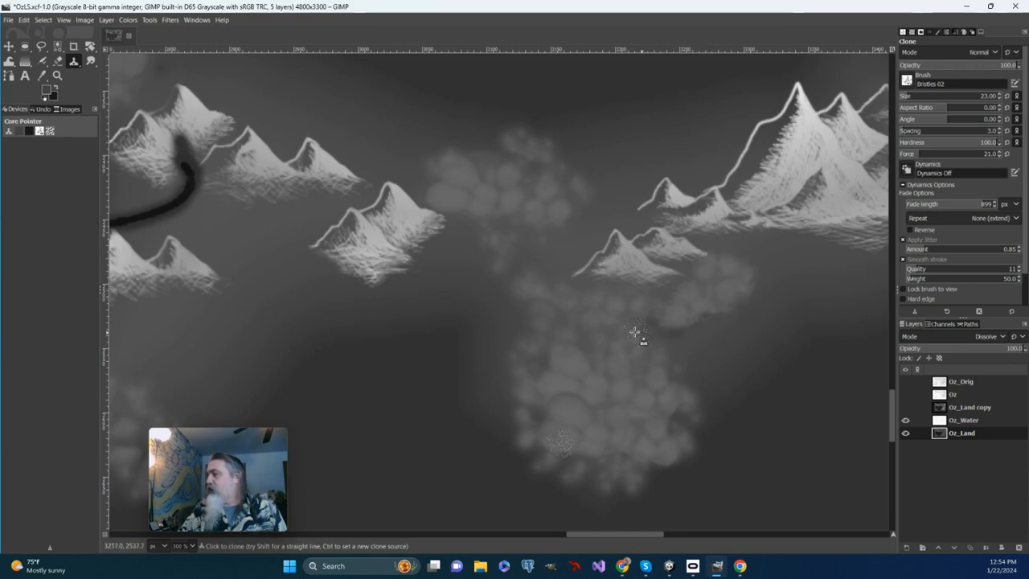
{"action": "mouse_move", "coordinate": [547, 259]}
{"action": "left_mouse_down"}
{"action": "mouse_move", "coordinate": [583, 240]}
{"action": "mouse_move", "coordinate": [585, 223]}
{"action": "mouse_move", "coordinate": [621, 227]}
{"action": "left_mouse_up"}
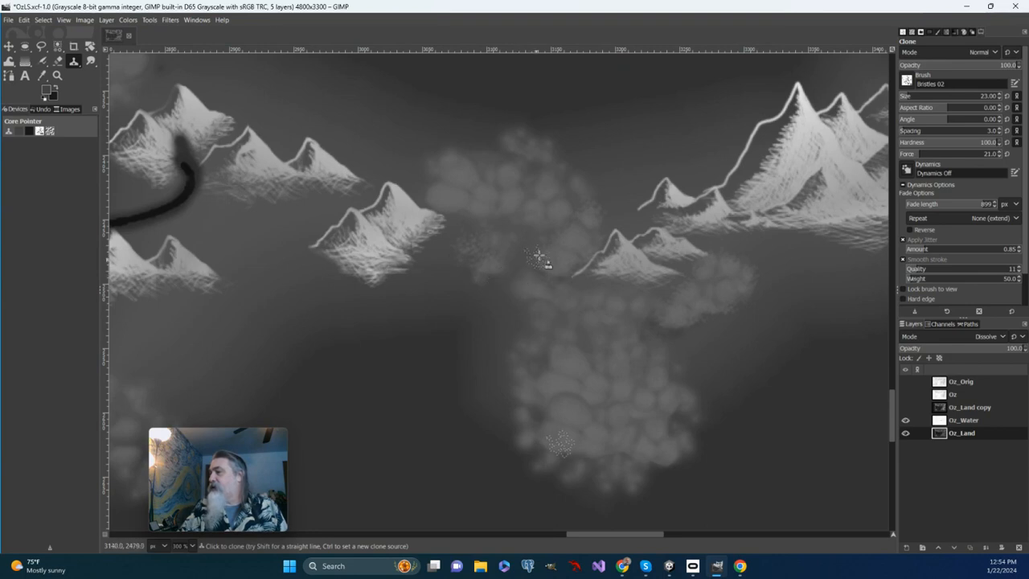
{"action": "mouse_move", "coordinate": [598, 216]}
{"action": "left_mouse_down"}
{"action": "mouse_move", "coordinate": [651, 151]}
{"action": "mouse_move", "coordinate": [683, 150]}
{"action": "left_mouse_up"}
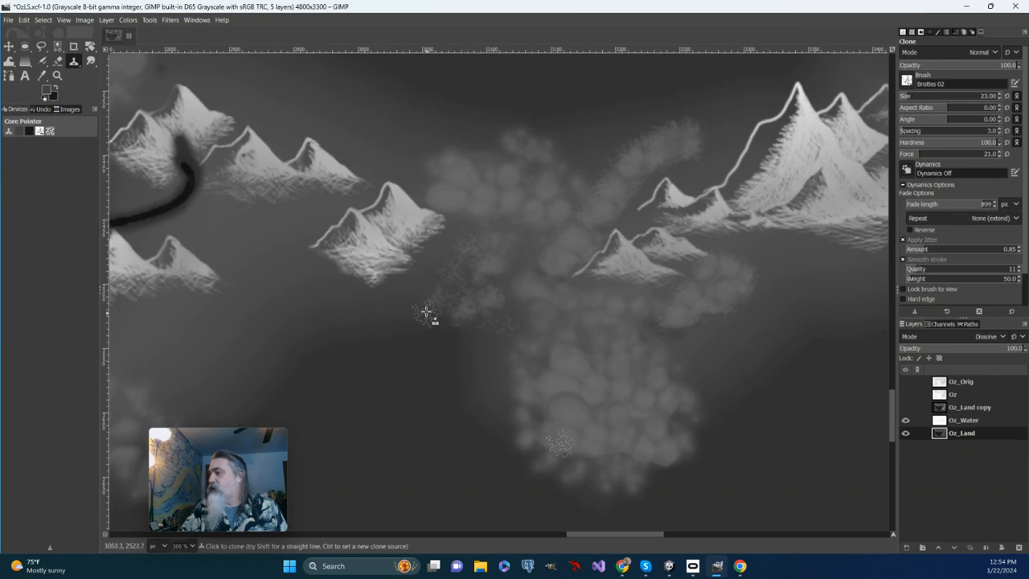
{"action": "mouse_move", "coordinate": [421, 300]}
{"action": "left_mouse_down"}
{"action": "mouse_move", "coordinate": [428, 327]}
{"action": "mouse_move", "coordinate": [450, 271]}
{"action": "left_mouse_up"}
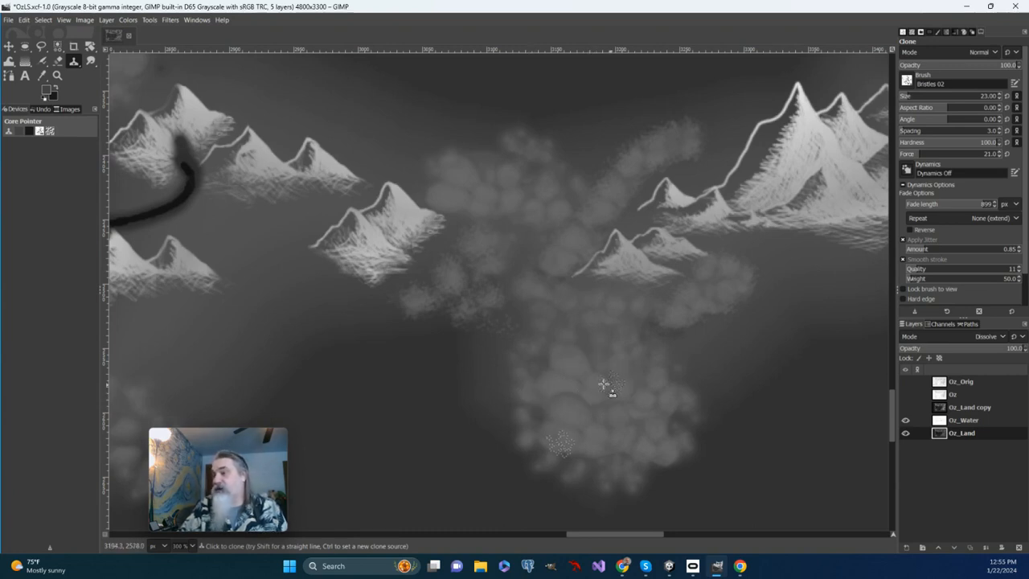
Try erasing a strip through the cloned texture between the mountain groups, and undo it.
{"action": "left_click", "coordinate": [9, 47]}
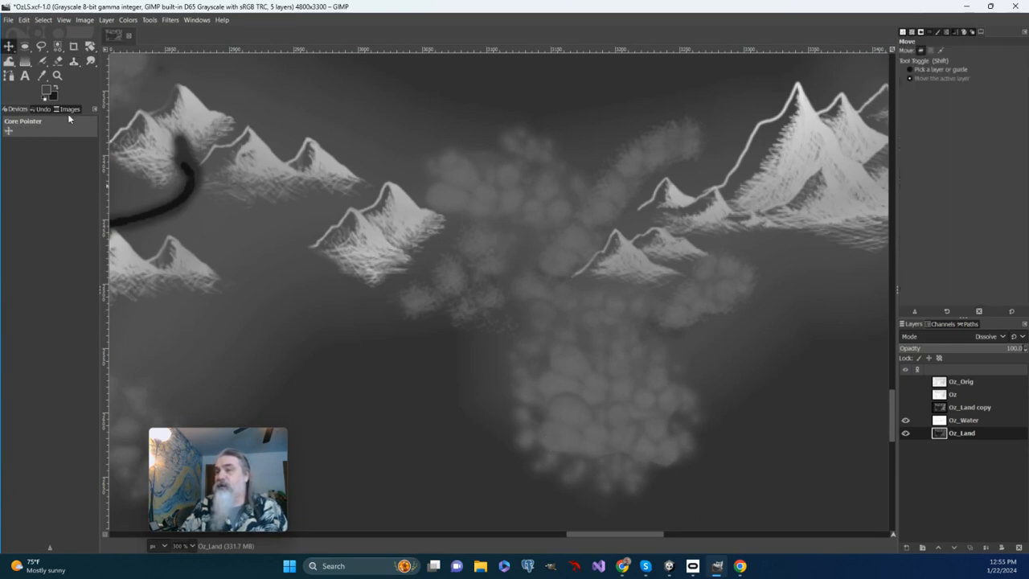
{"action": "left_click", "coordinate": [58, 62]}
{"action": "left_click_drag", "start_coordinate": [546, 168], "coordinate": [521, 320]}
{"action": "key", "text": "ctrl+z"}
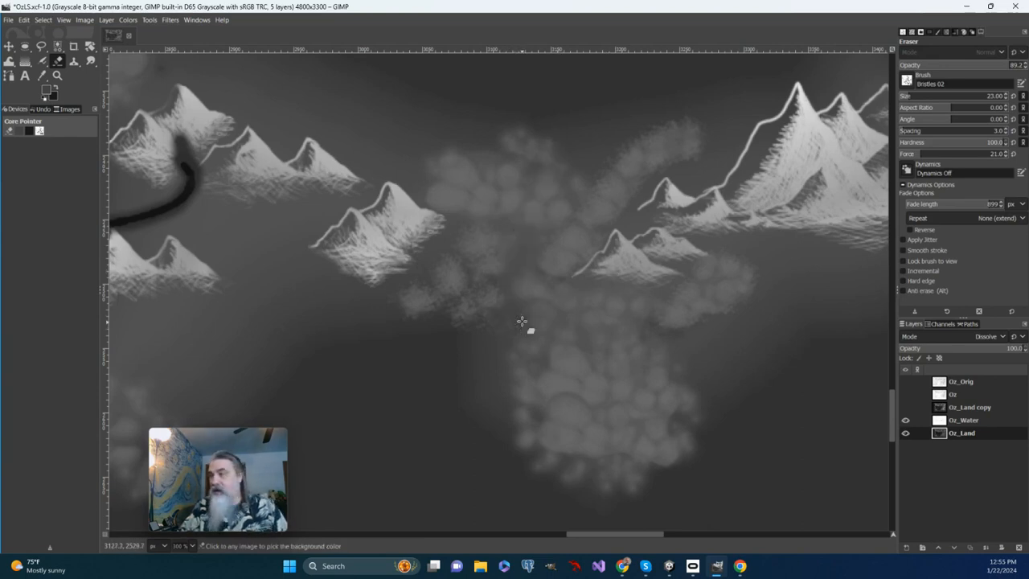
Reactivate the Clone tool for more work on the texture between the mountain groups.
{"action": "left_click", "coordinate": [74, 62]}
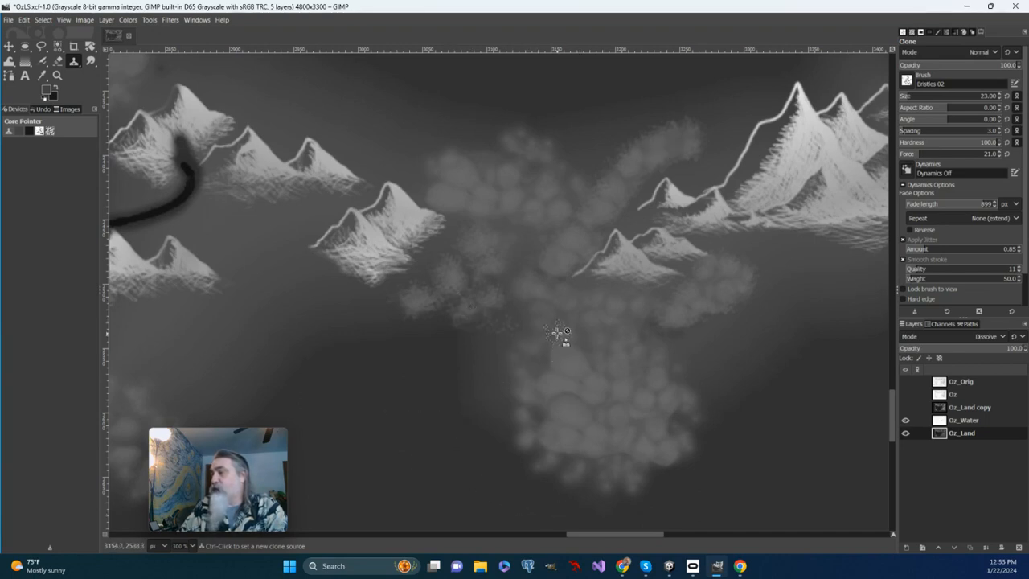
{"action": "left_click_drag", "start_coordinate": [556, 331], "coordinate": [509, 379]}
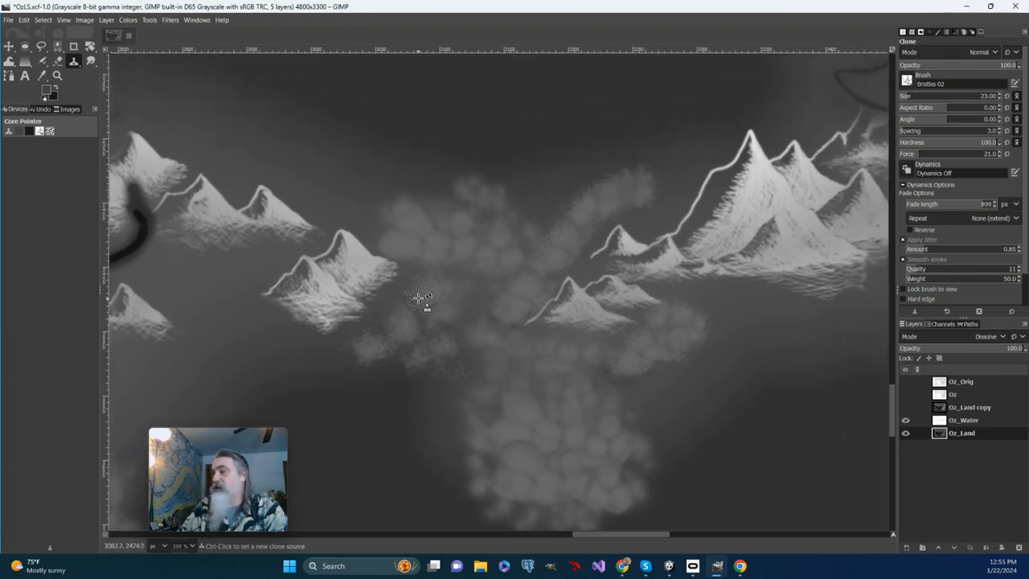